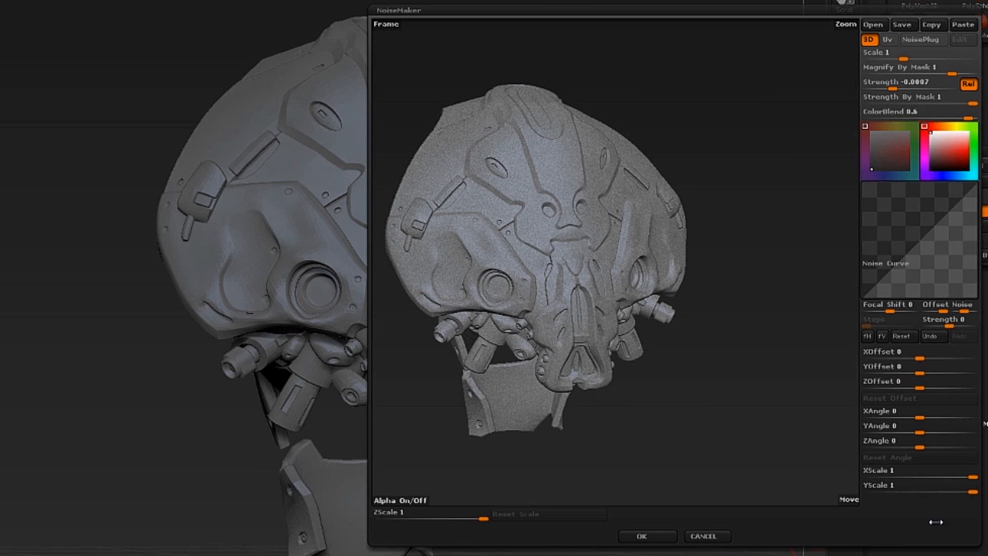
Step: Load a grunge texture image as the noise alpha, using 3D projection, and check it on the helmet's front and side
alt+drag(617, 204, 608, 165)
mouse_move(598, 263)
mouse_down()
mouse_move(626, 247)
mouse_move(615, 263)
mouse_up()
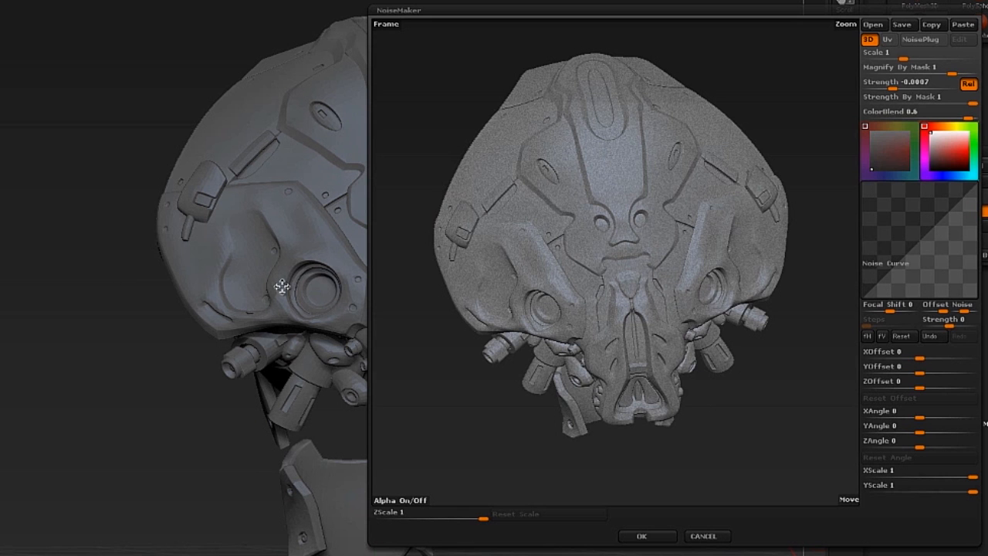
drag(709, 258, 704, 244)
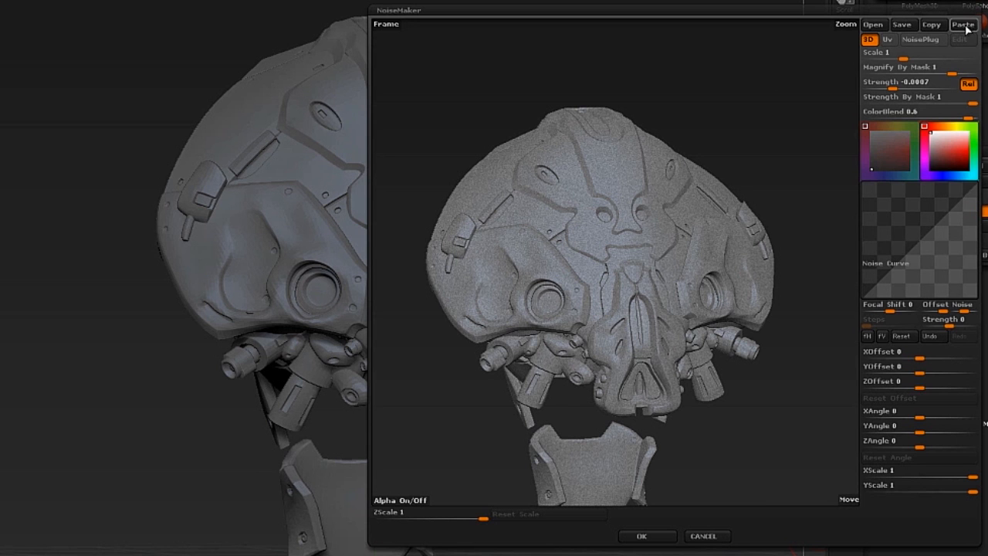
click(408, 503)
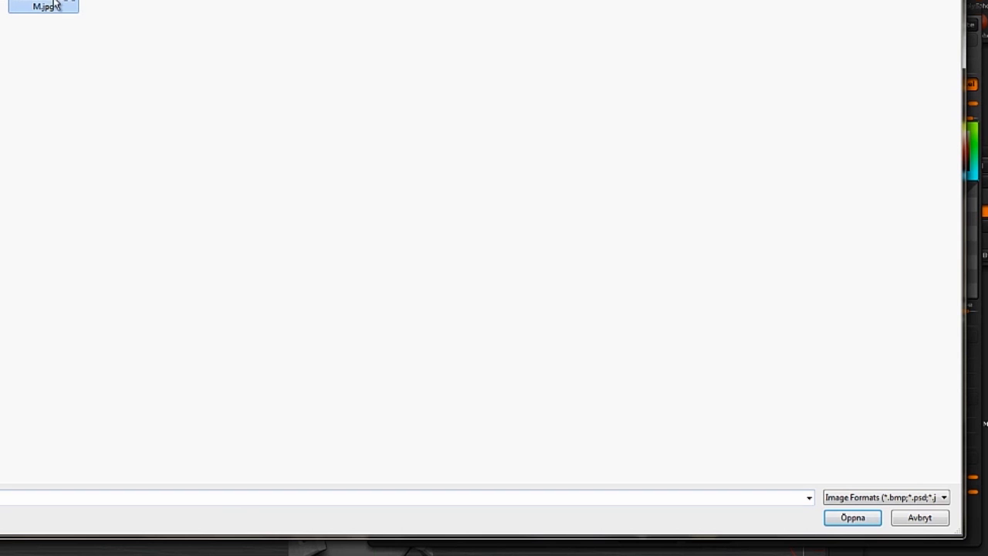
double_click(53, 3)
drag(573, 213, 586, 151)
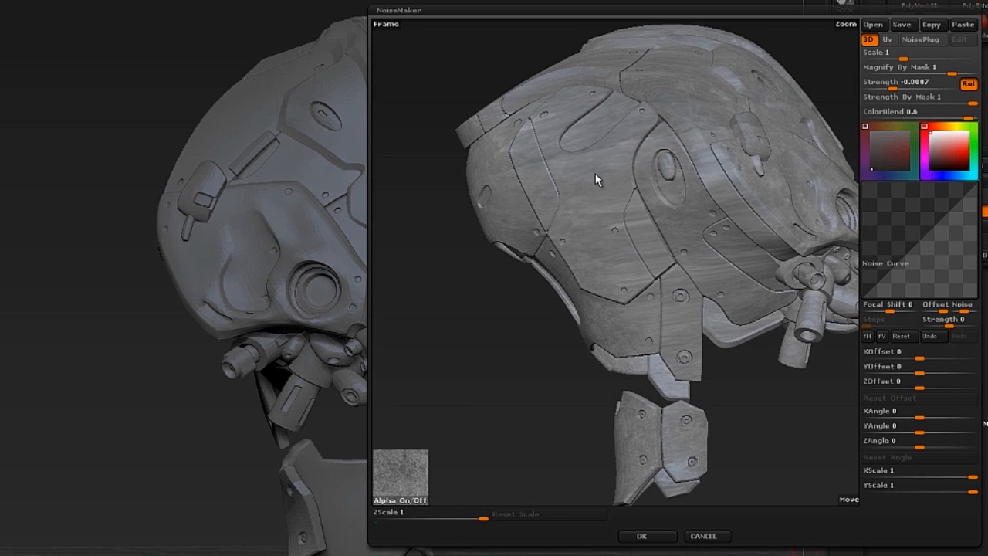
drag(770, 231, 603, 253)
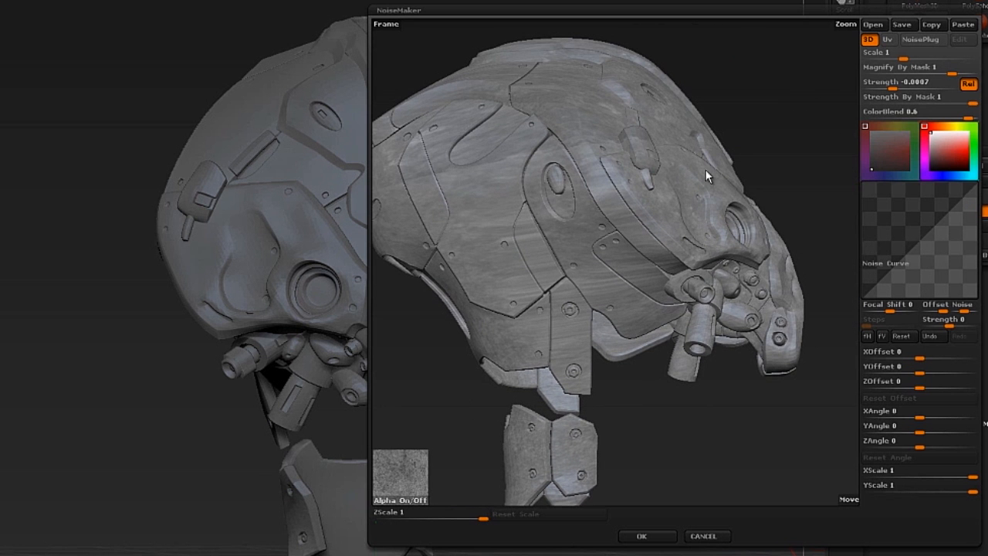
click(869, 40)
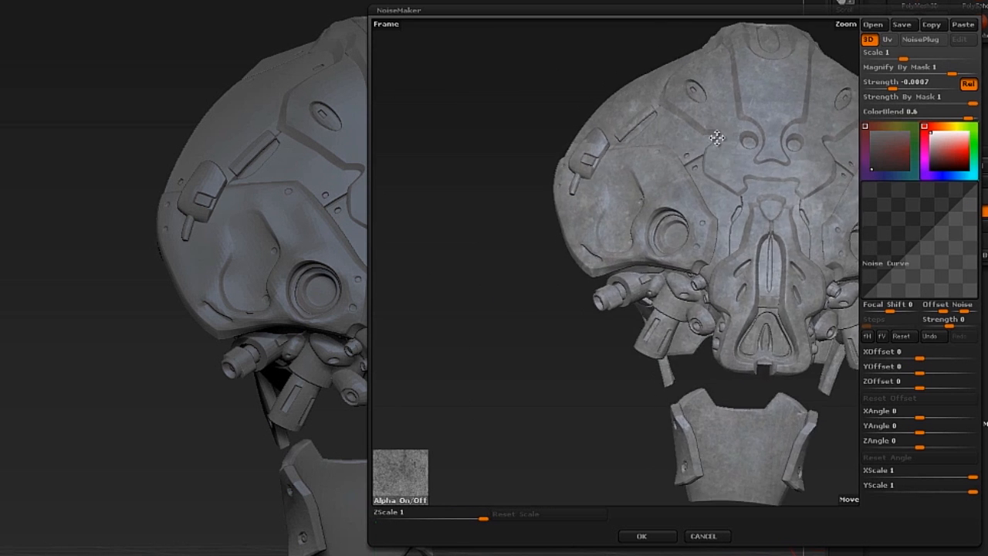
drag(587, 222, 605, 204)
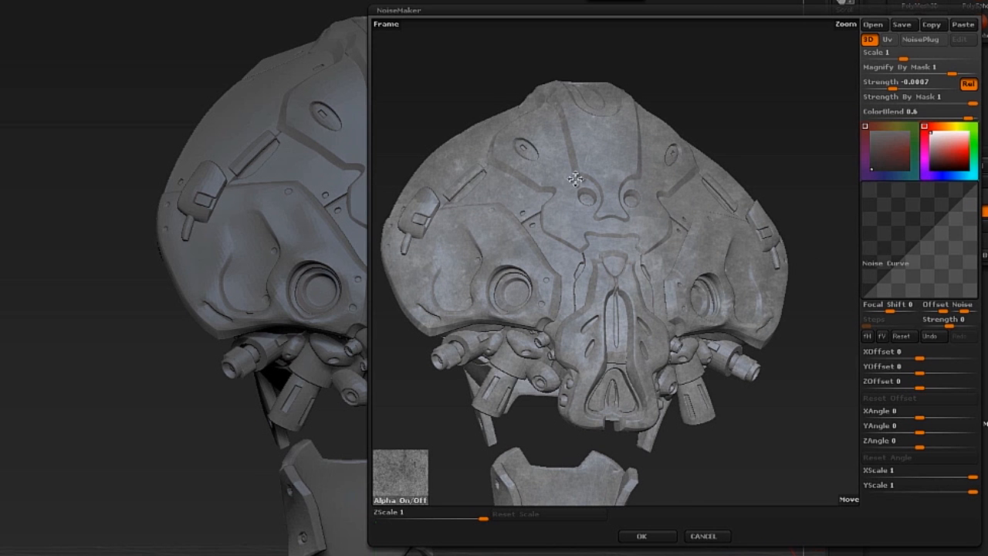
drag(506, 246, 744, 223)
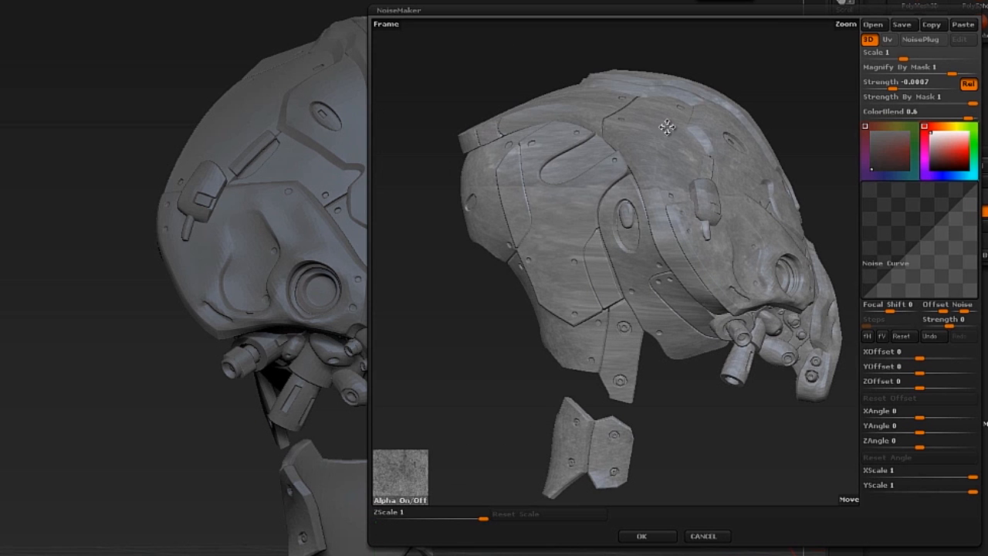
Step: Darken the second noise colour to near black and raise ColorBlend to 1
drag(721, 198, 933, 166)
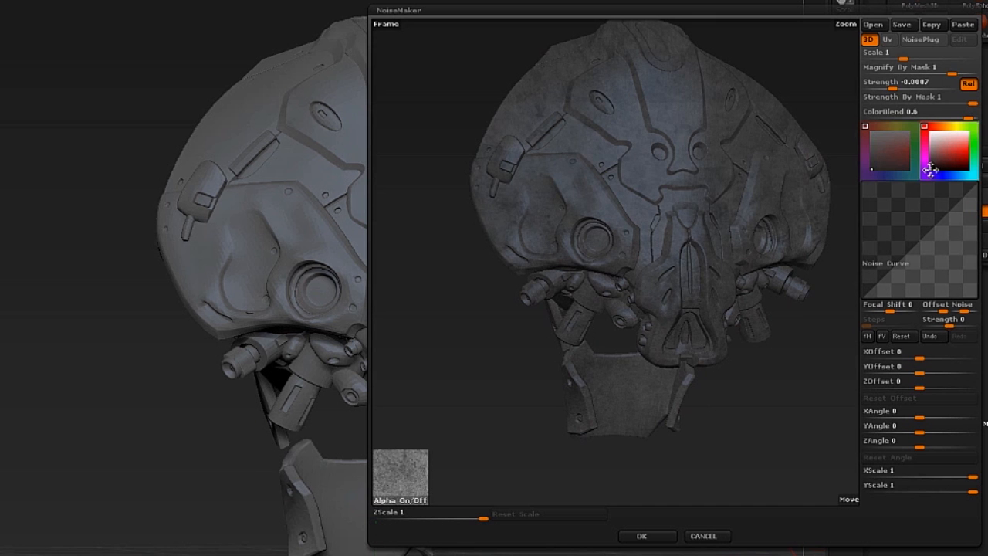
drag(969, 113, 979, 112)
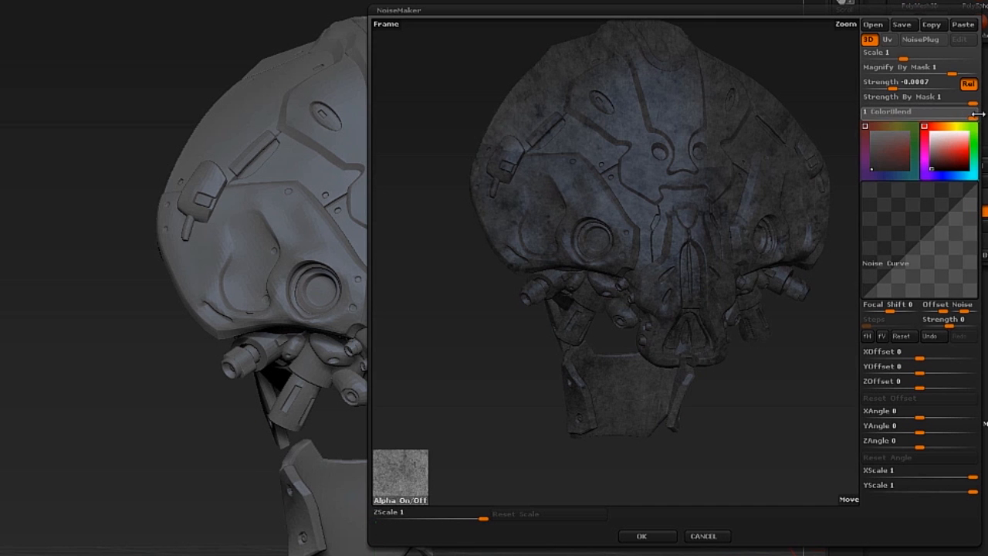
mouse_move(709, 142)
mouse_down()
mouse_move(694, 138)
mouse_move(702, 144)
mouse_up()
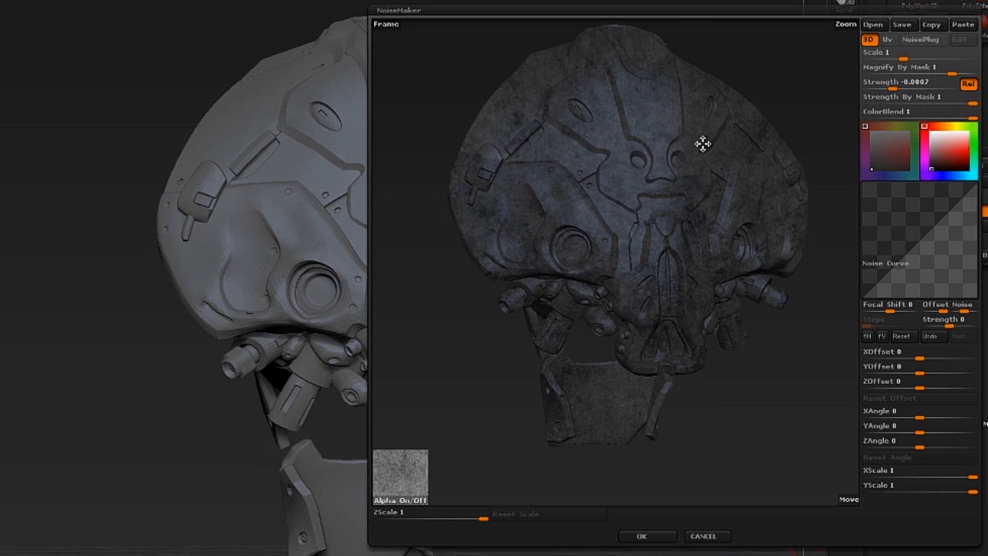
Step: Set the noise scale to 1.0149 and accept the surface noise settings
scroll(702, 145, up, 2)
mouse_move(903, 57)
mouse_down()
mouse_move(933, 59)
mouse_move(904, 59)
mouse_up()
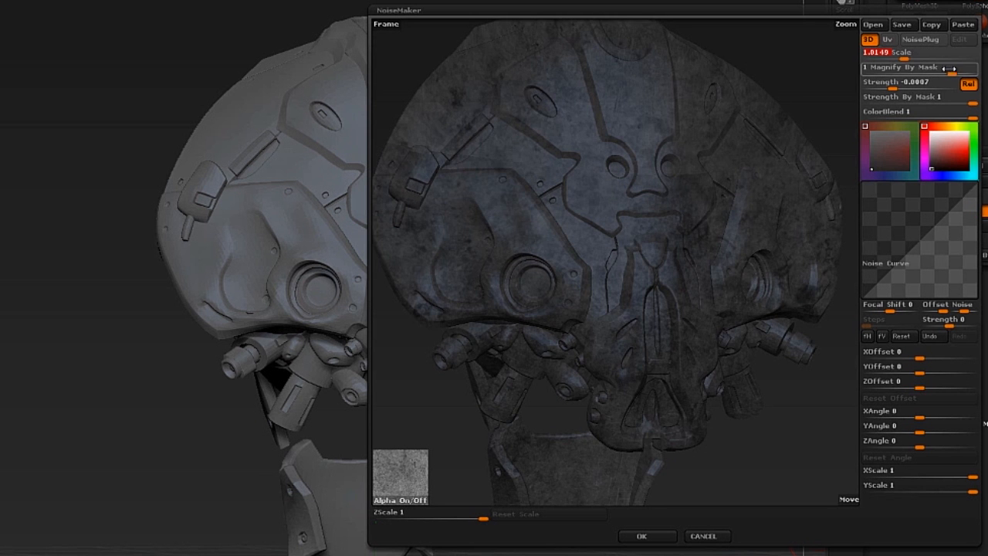
drag(625, 187, 661, 185)
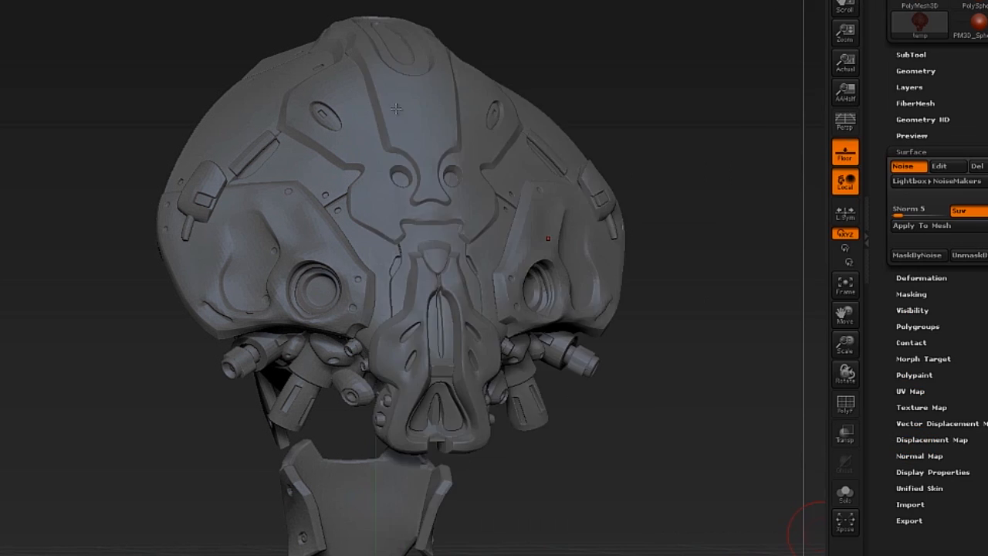
Step: Paint a diagonal mask band from the helmet's cheek plate up across the forehead
right_drag(389, 212, 389, 190)
key(ctrl+shift+d)
drag(317, 175, 428, 125)
mouse_move(317, 203)
mouse_down()
mouse_move(421, 149)
mouse_move(464, 84)
mouse_up()
mouse_move(480, 77)
mouse_down()
mouse_move(429, 140)
mouse_move(363, 179)
mouse_up()
drag(332, 208, 375, 255)
key(Escape)
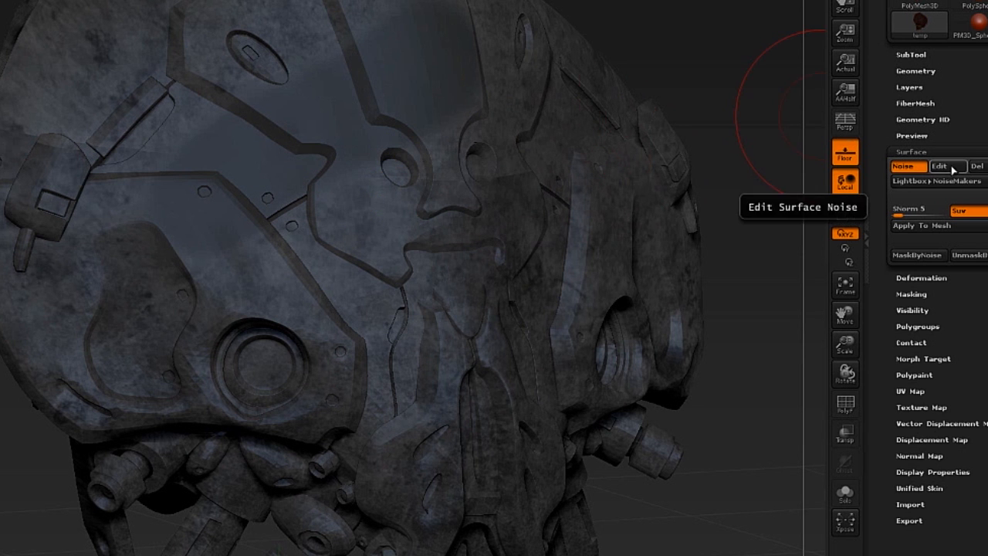
Step: Reopen the surface noise for editing, set Magnify By Mask to 0 and raise Strength to 0.0135
click(939, 166)
drag(963, 70, 927, 86)
scroll(613, 142, up, 3)
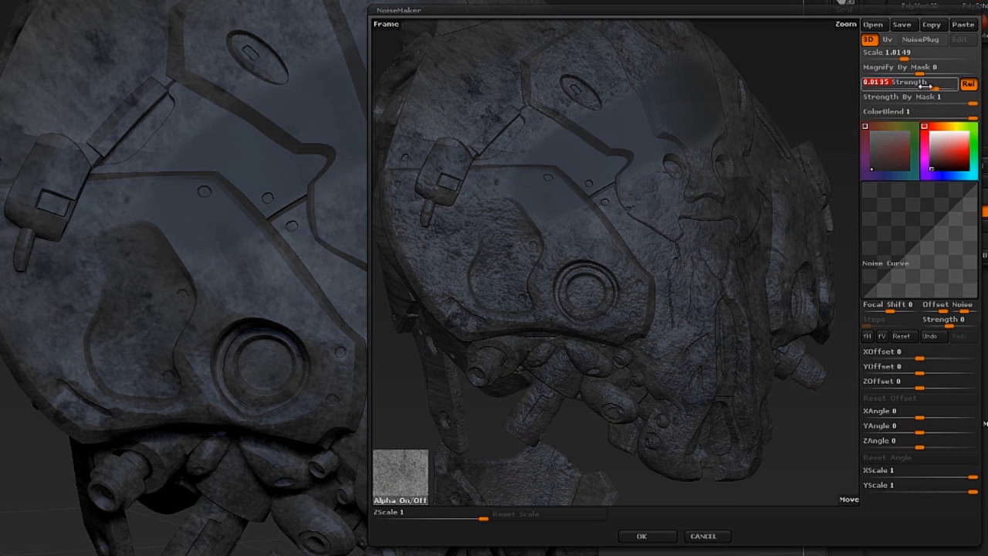
drag(645, 199, 647, 203)
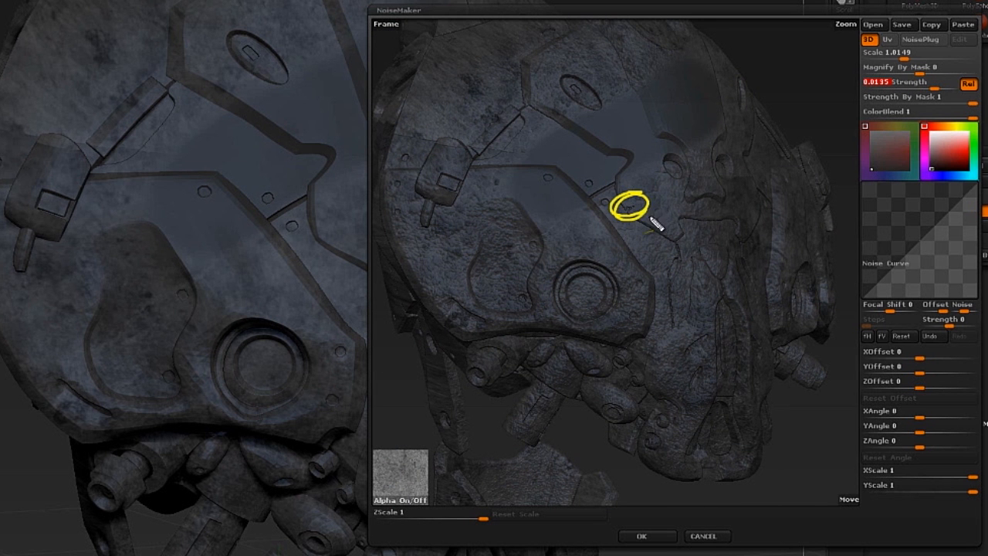
key(Escape)
Step: Try a stronger noise displacement with Strength at 0.0274
drag(934, 88, 937, 87)
drag(646, 179, 699, 187)
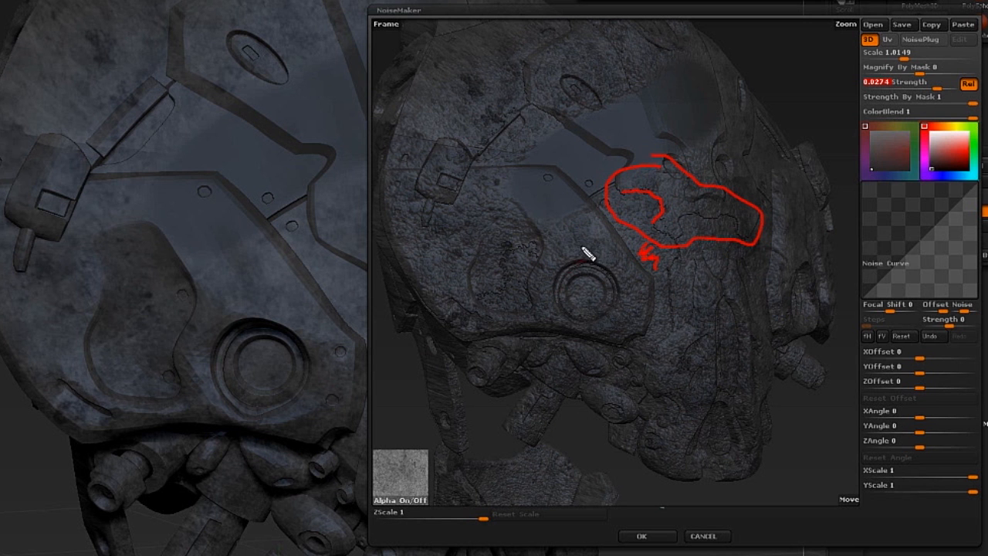
key(Escape)
Step: Set the noise Strength to 0, and try Strength By Mask at 0 before restoring it to 1
drag(930, 87, 929, 84)
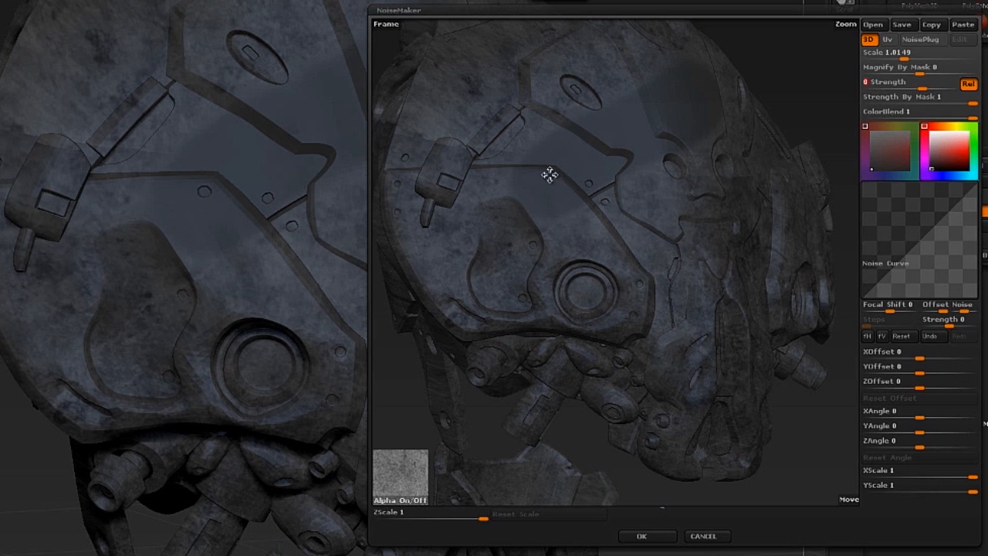
drag(967, 100, 857, 98)
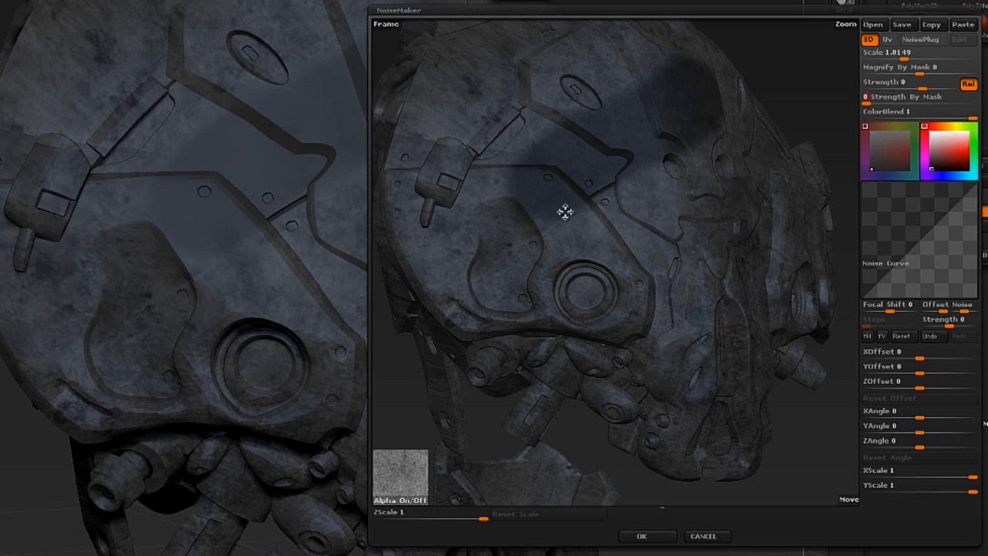
drag(875, 98, 974, 98)
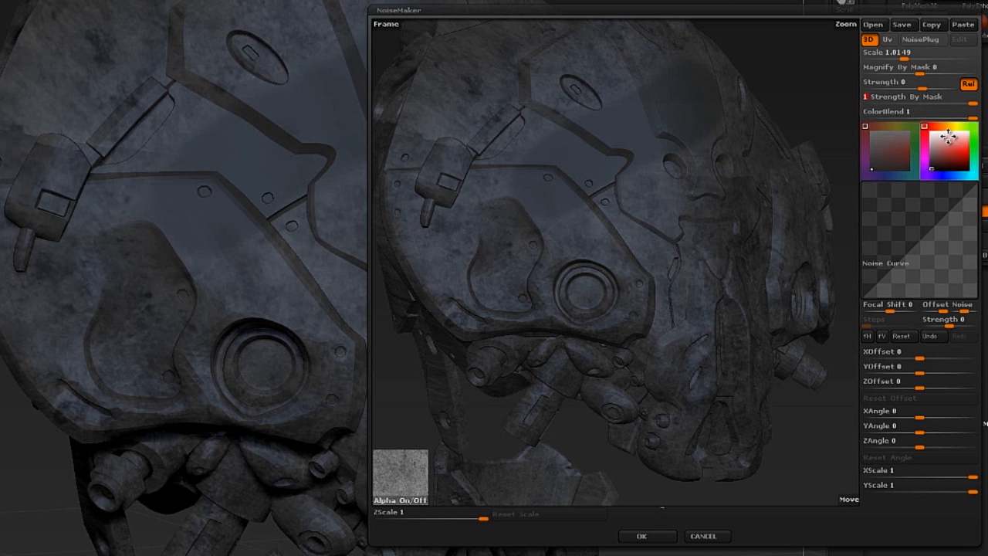
Step: Try ColorBlend at -1 with the first noise colour set to red, and return ColorBlend to 1
drag(954, 118, 847, 116)
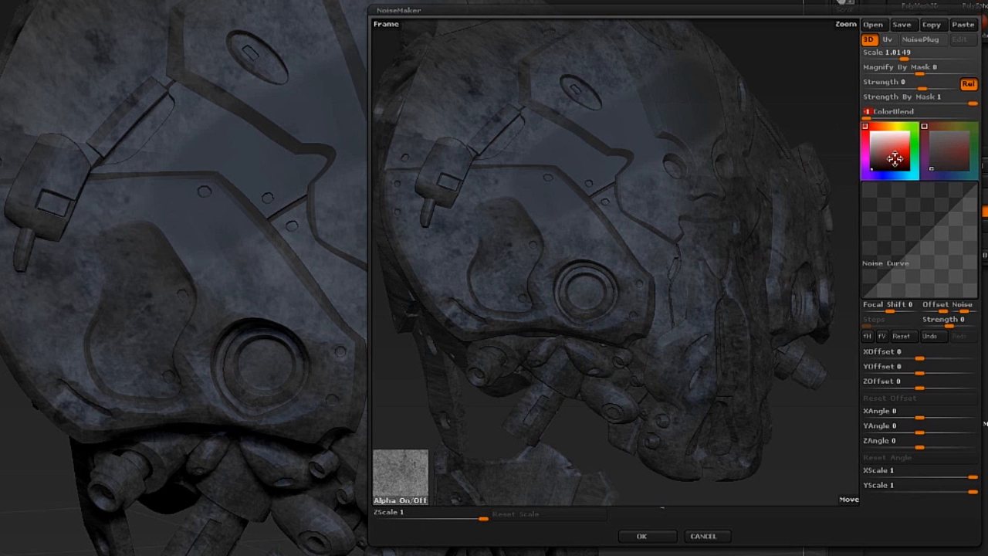
drag(895, 158, 915, 154)
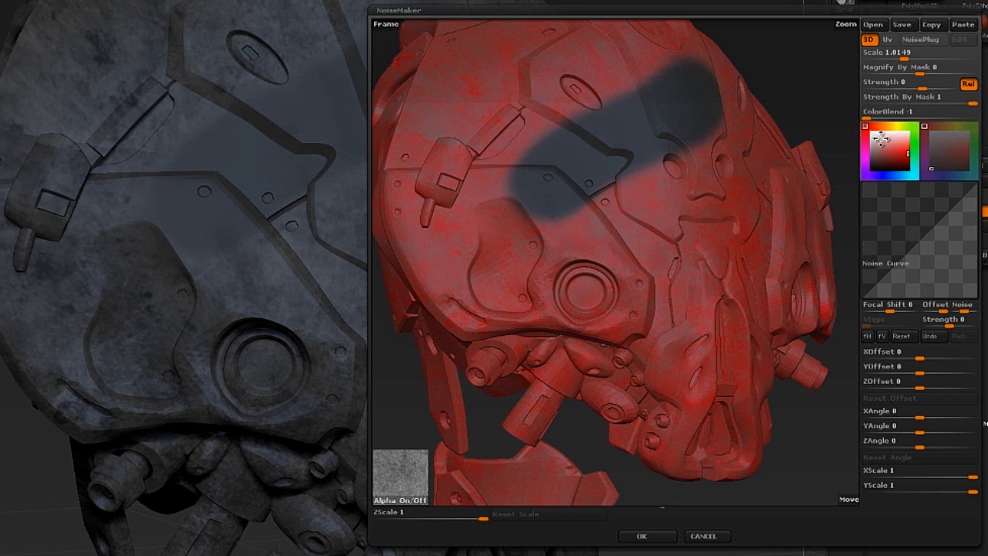
click(970, 115)
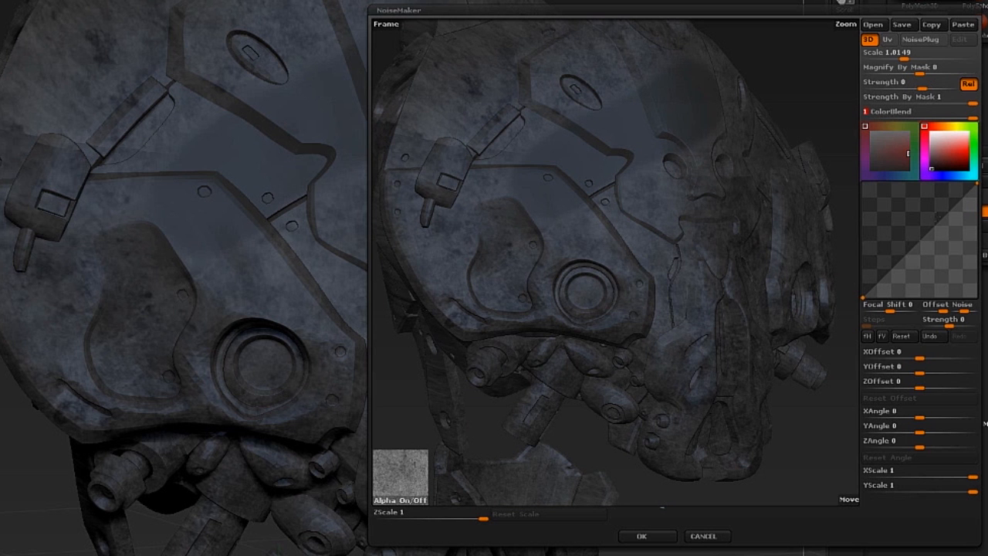
Step: Add points to the noise curve to shape it into a steeper, higher-contrast S-curve
click(960, 193)
click(908, 271)
drag(787, 266, 729, 363)
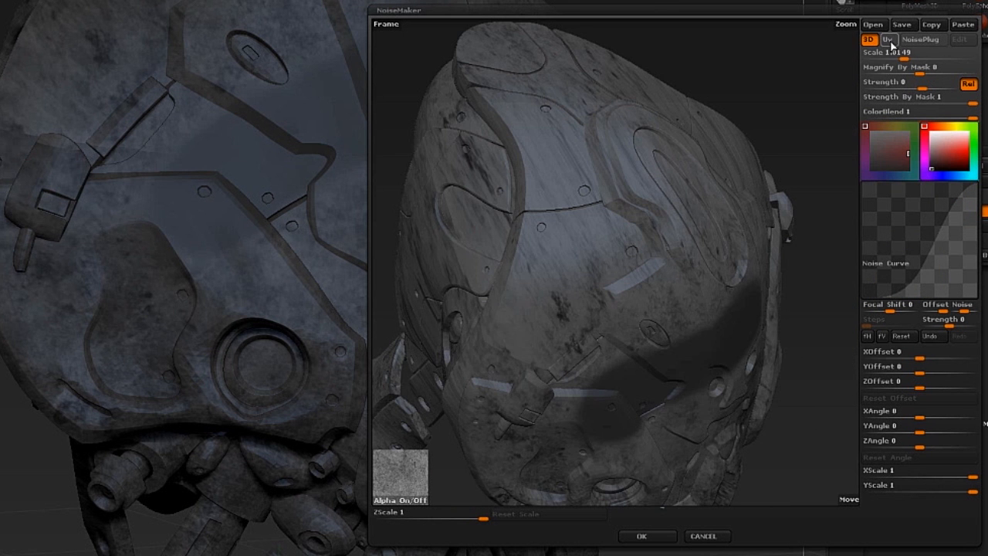
Step: Try UV projection for the noise, lighten the second noise colour to near white, and accept the settings
click(888, 39)
drag(674, 165, 690, 208)
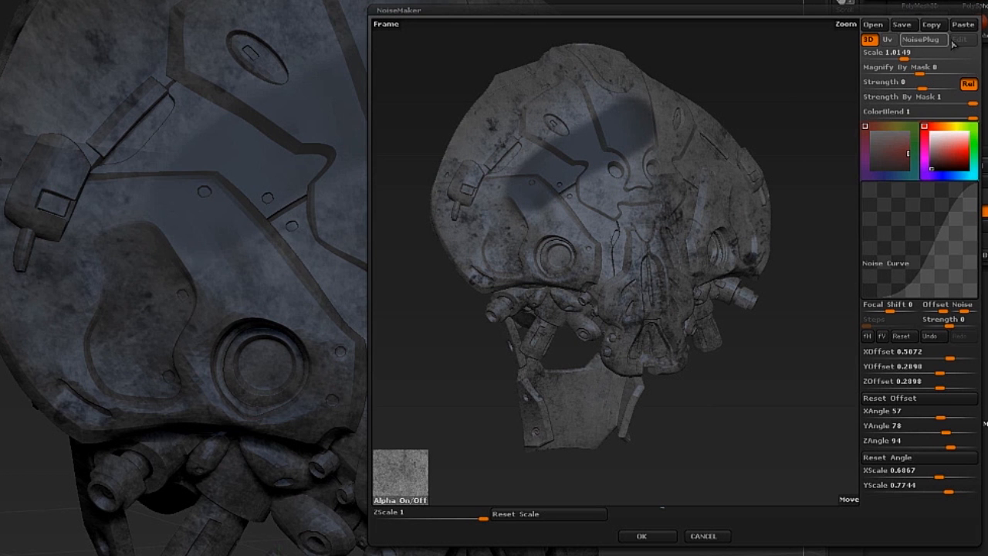
drag(935, 154, 928, 140)
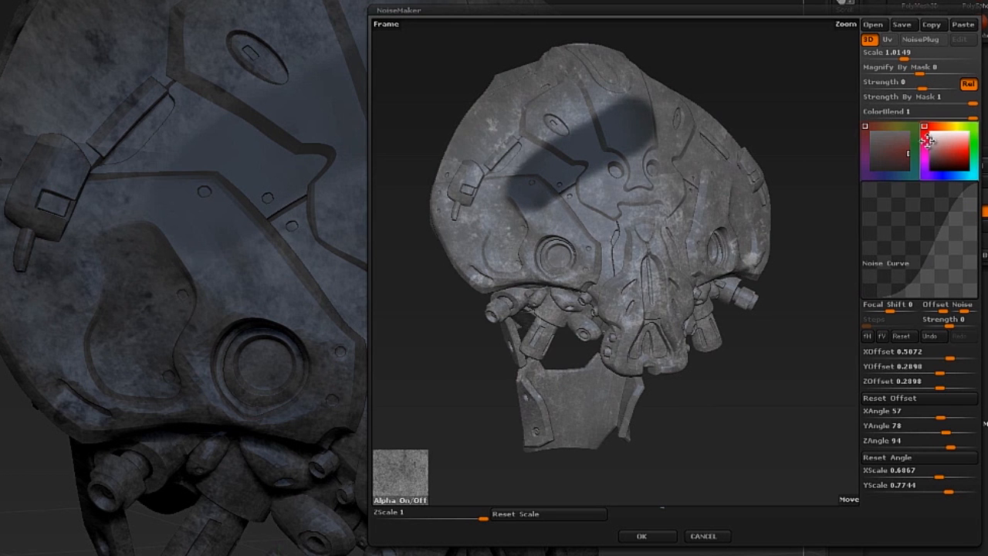
click(641, 535)
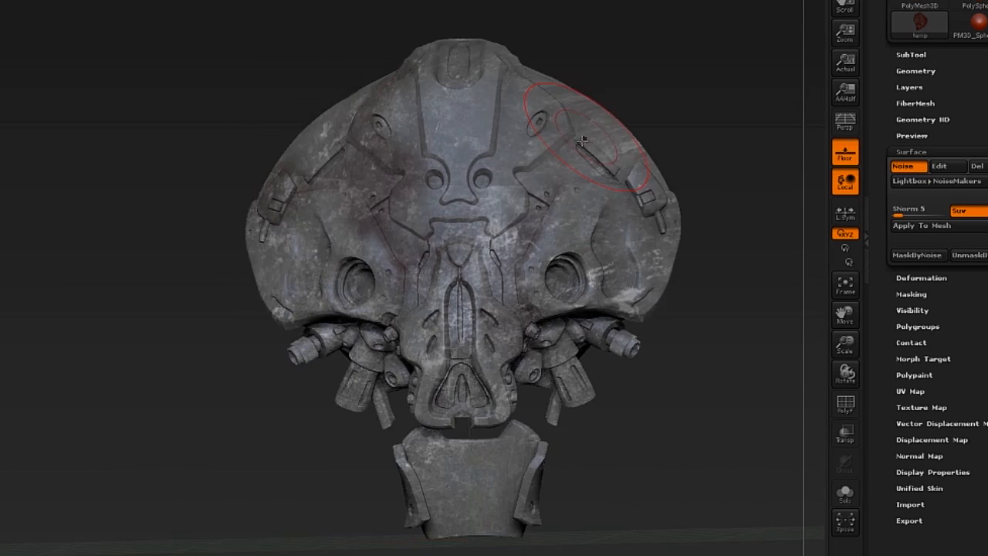
Step: Inspect the helmet's polygroups with the wireframe display on, turn it off and examine the textured surface from several sides
key(shift+f)
right_drag(512, 202, 526, 222)
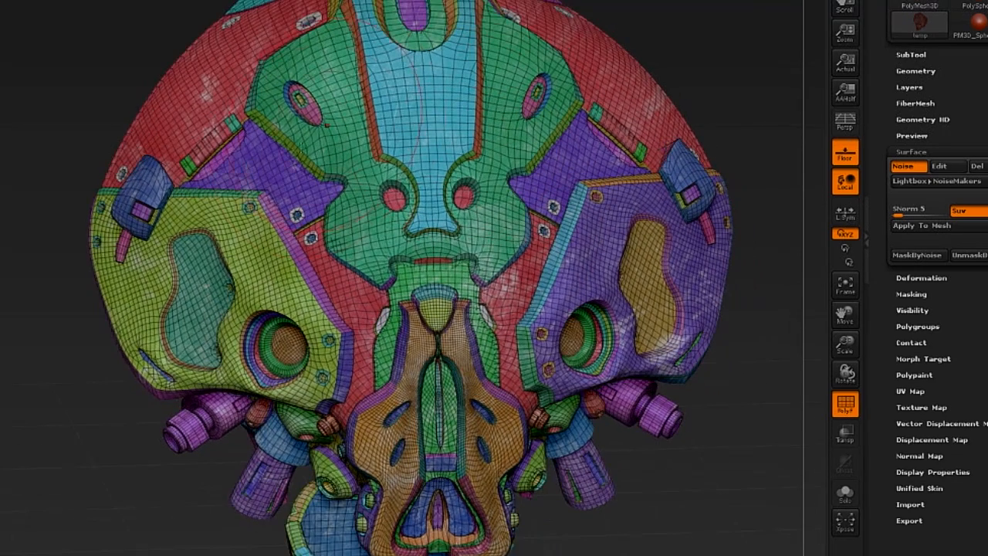
key(shift+f)
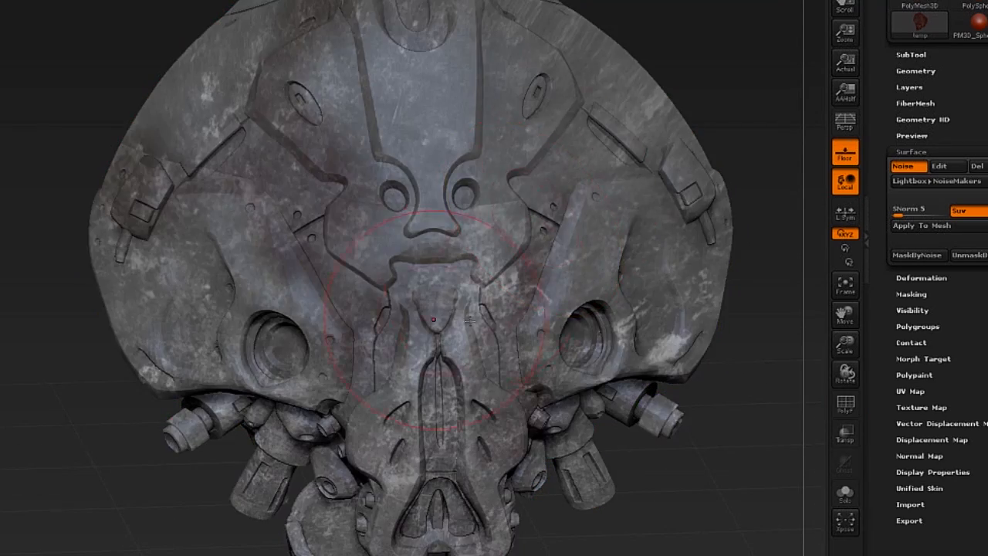
ctrl+right_drag(470, 321, 467, 284)
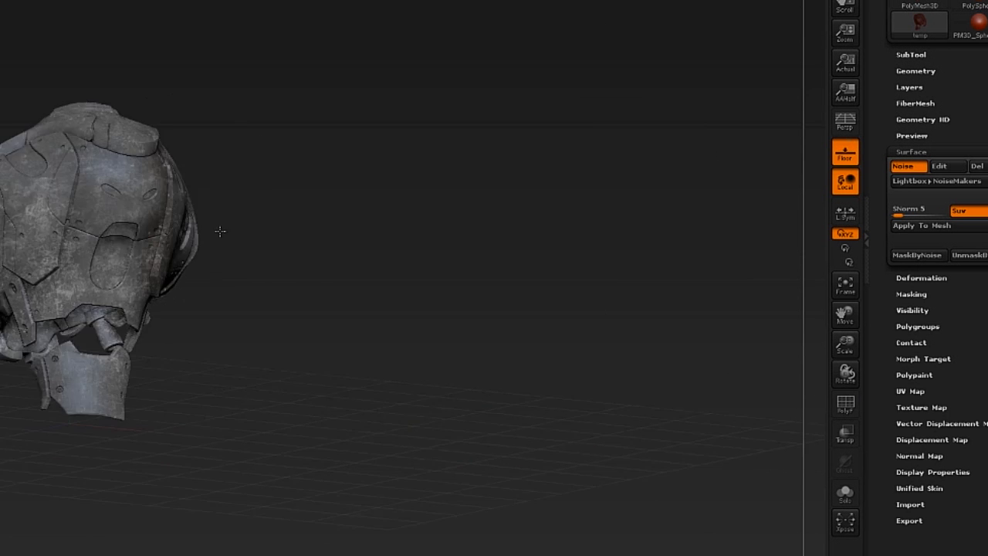
right_drag(220, 232, 772, 139)
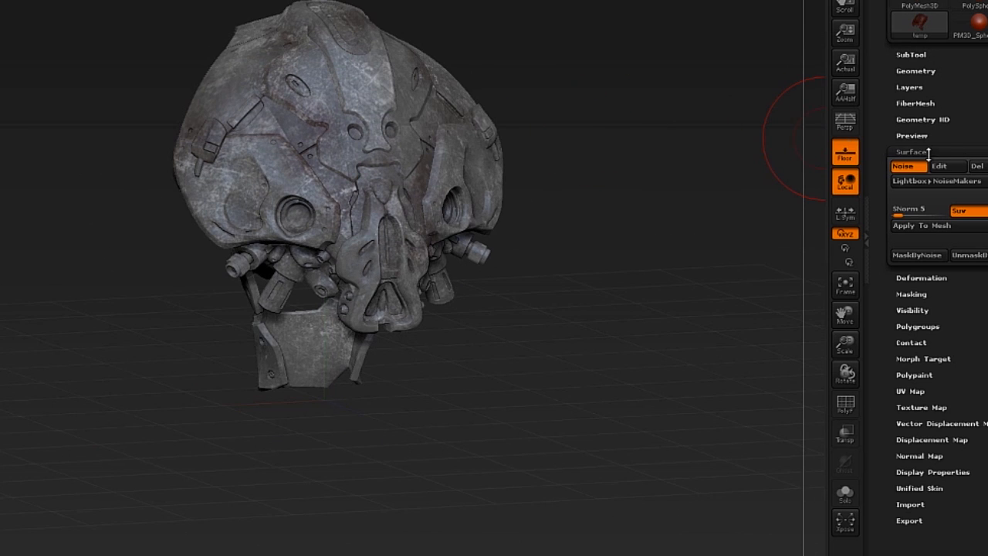